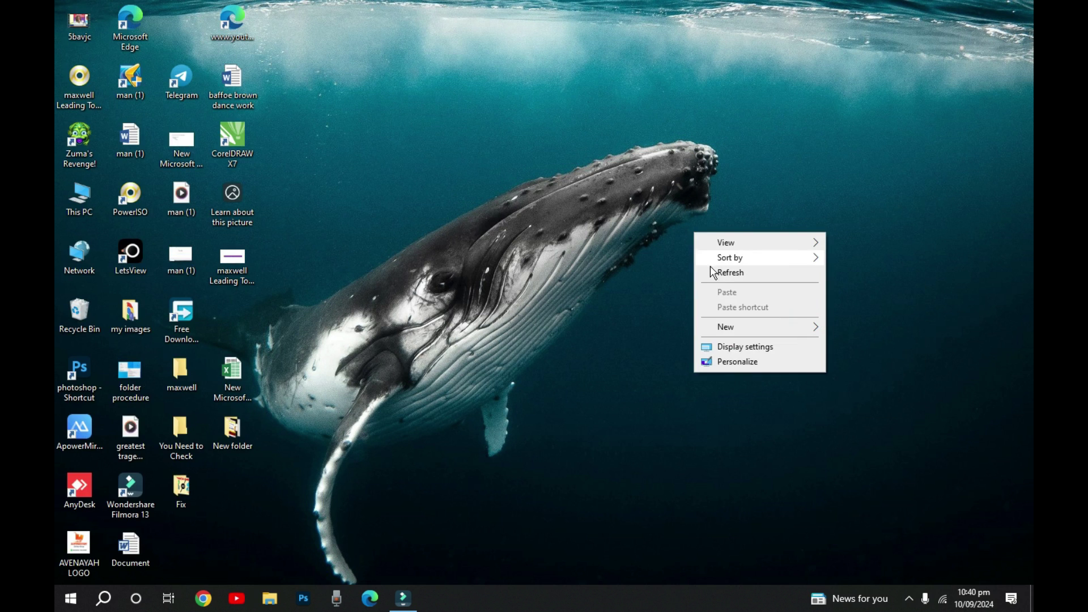
# Refresh the desktop and open This PC, where Local Disk (C:) shows 133 GB free.
pyautogui.click(715, 274)
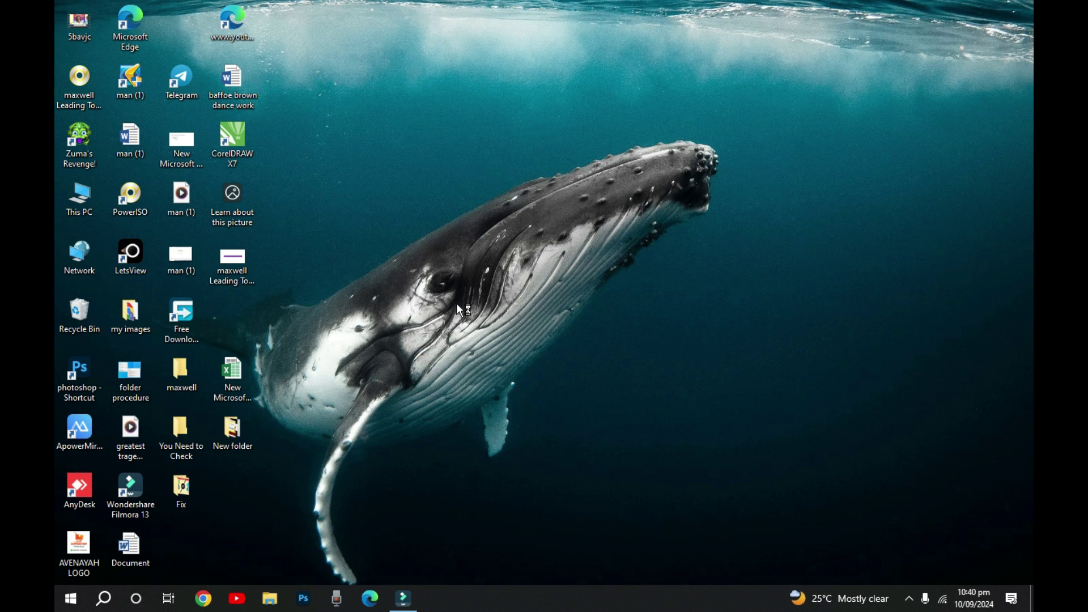
pyautogui.press('super+e')
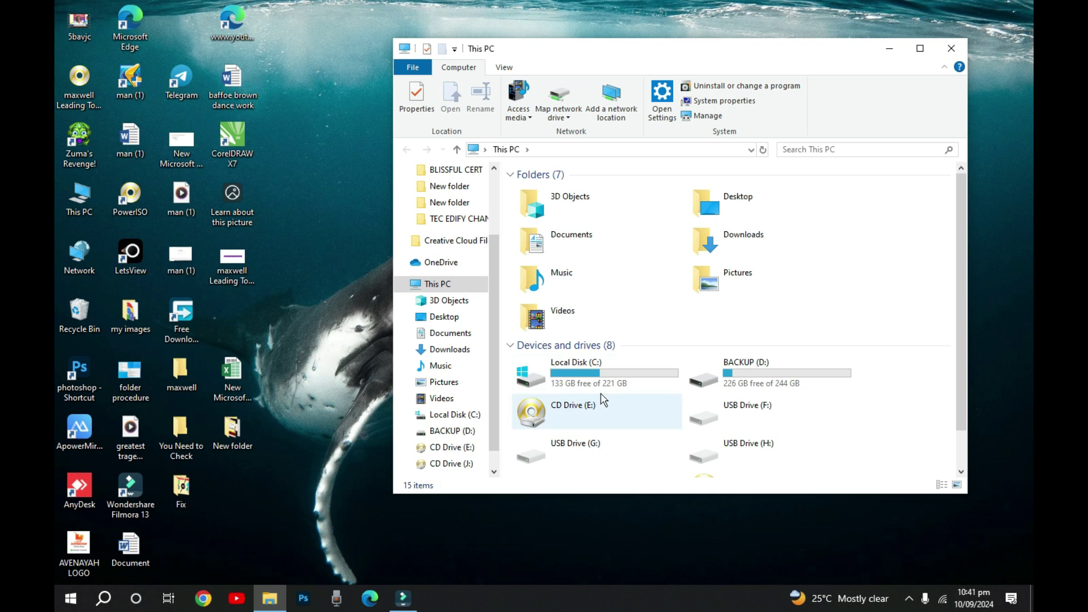
pyautogui.click(567, 392)
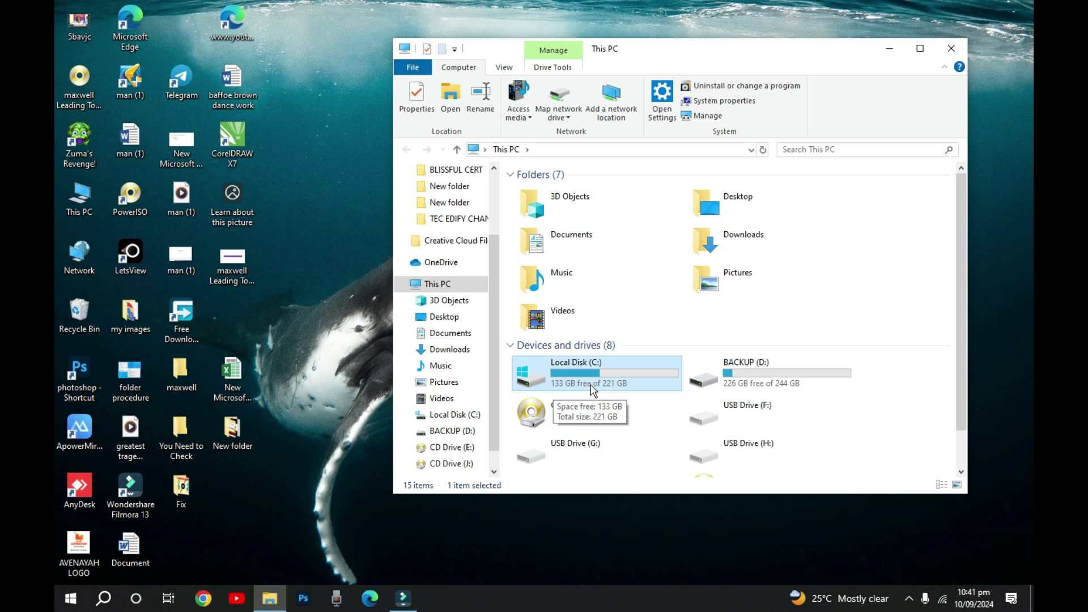
pyautogui.doubleClick(592, 389)
pyautogui.doubleClick(592, 390)
# Close the This PC window and enter %temp% in the Run box.
pyautogui.click(950, 50)
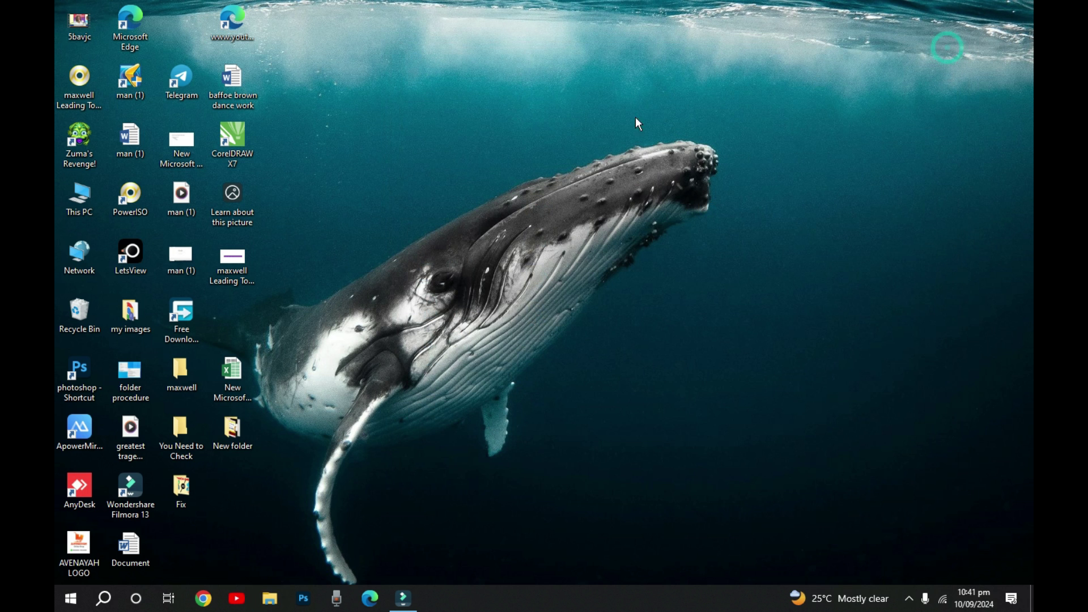
pyautogui.click(79, 605)
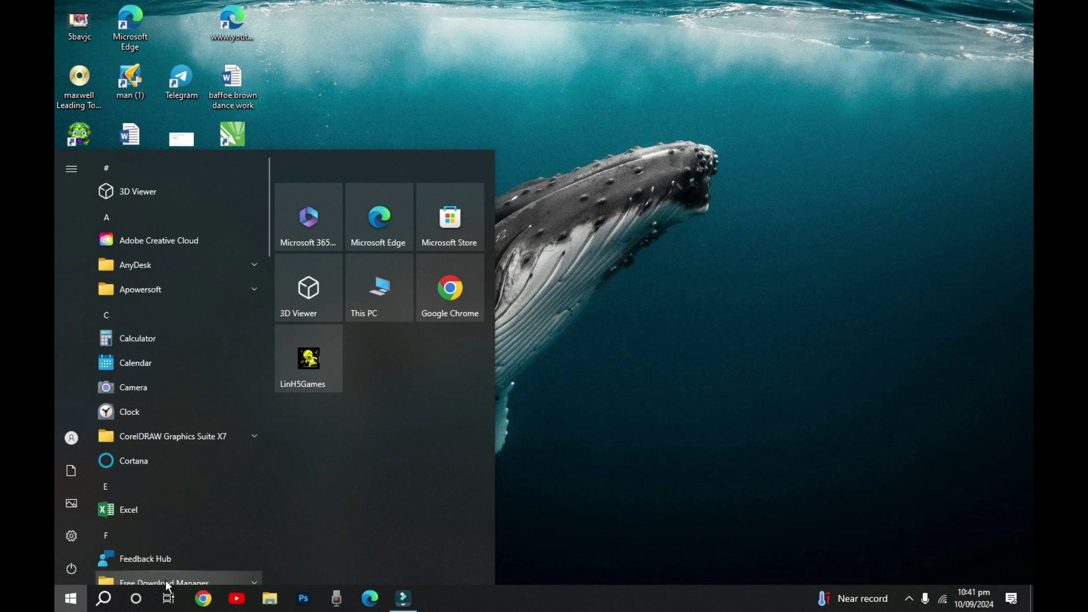
pyautogui.click(582, 398)
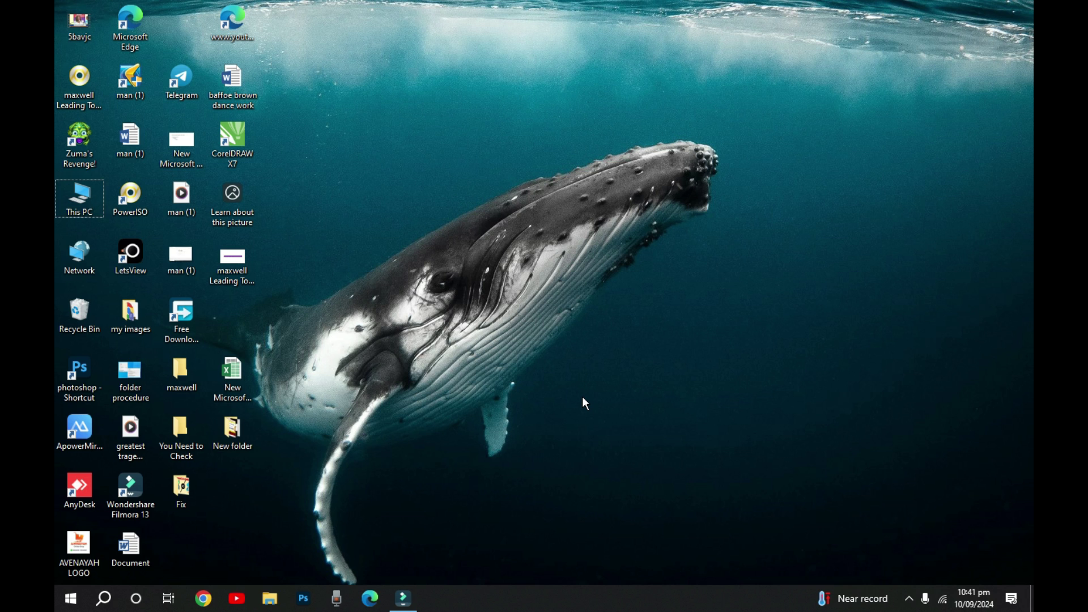
pyautogui.press('super+r')
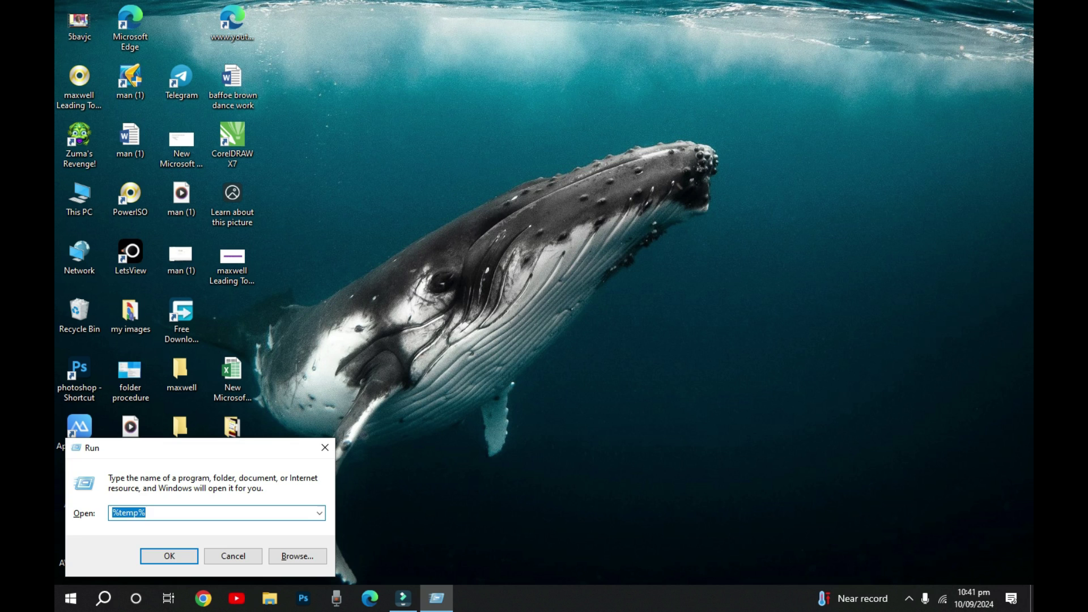
pyautogui.write('%')
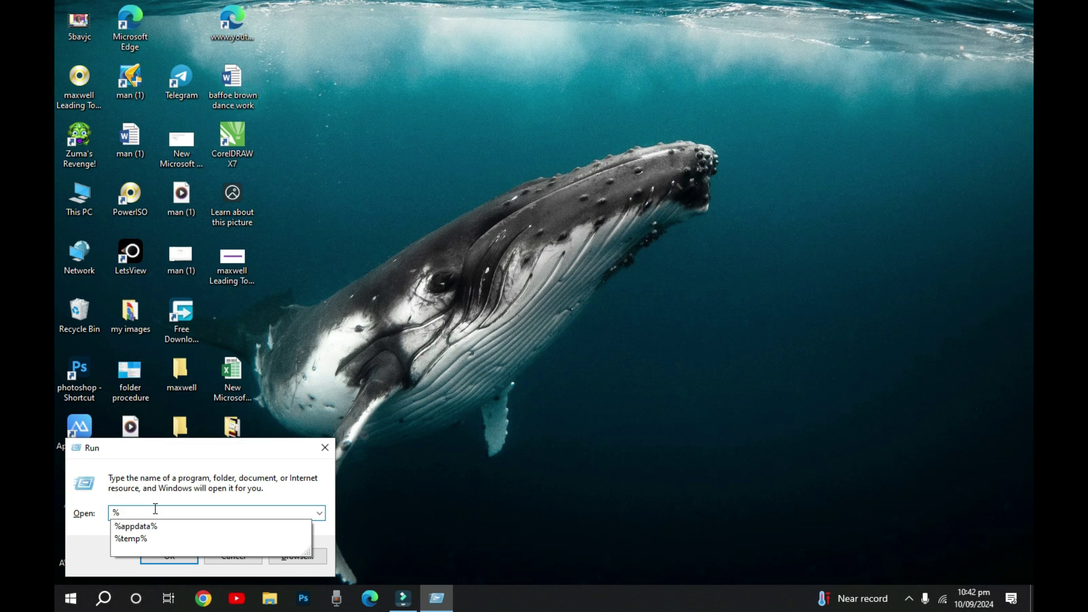
pyautogui.write('temp')
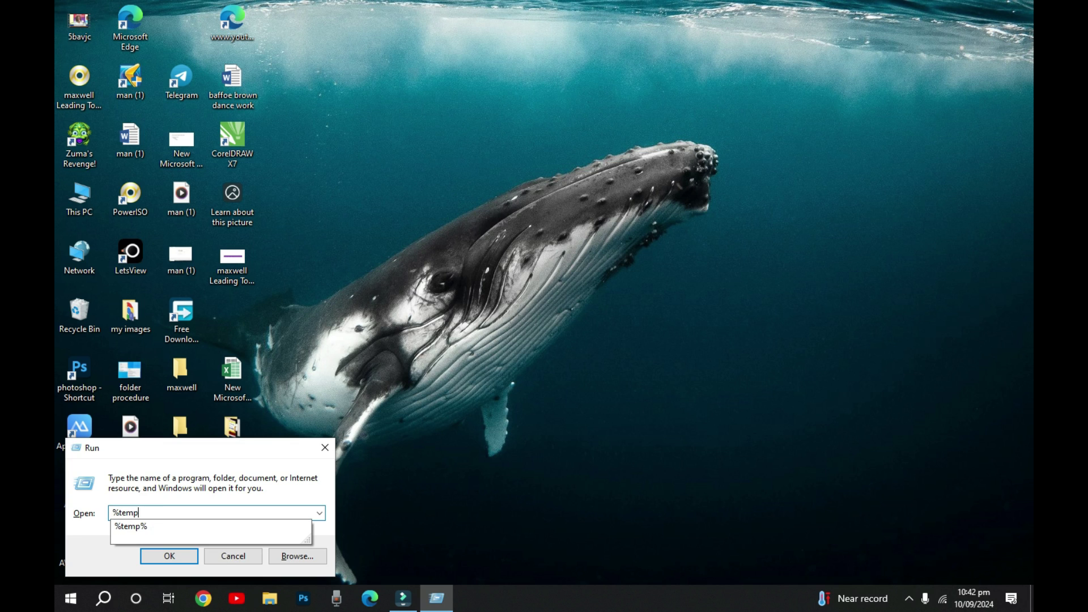
pyautogui.write('%')
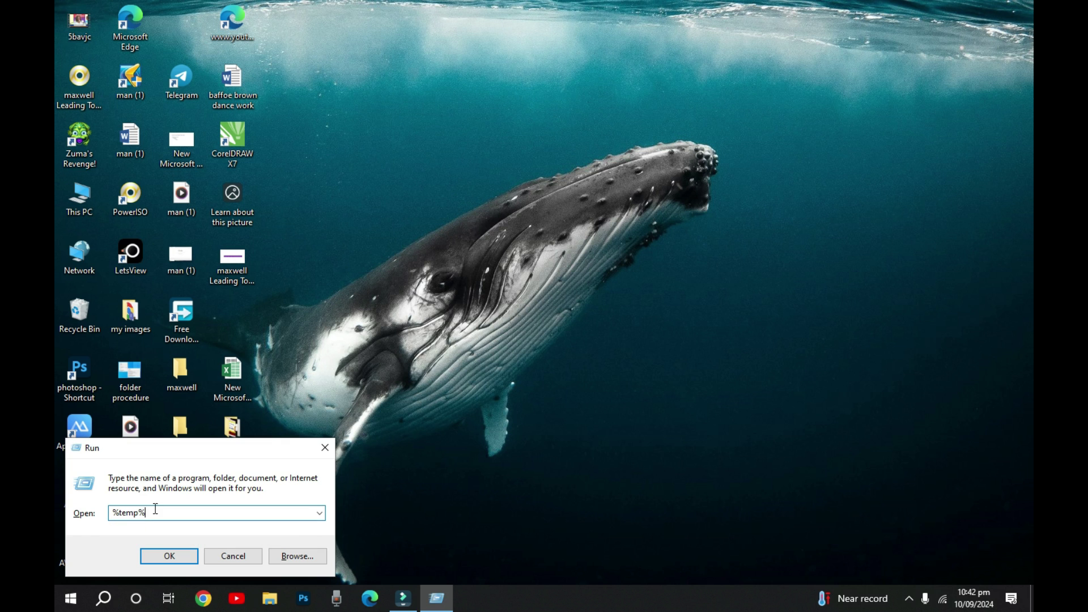
# Open the Temp folder and maximize its window to list all 6,838 items.
pyautogui.click(153, 559)
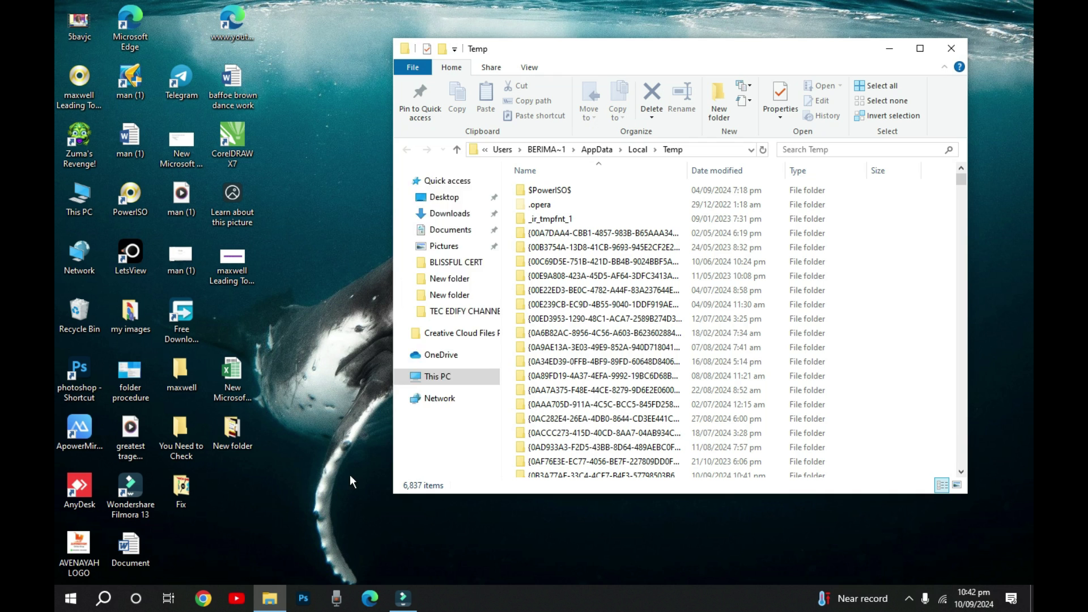
pyautogui.doubleClick(802, 50)
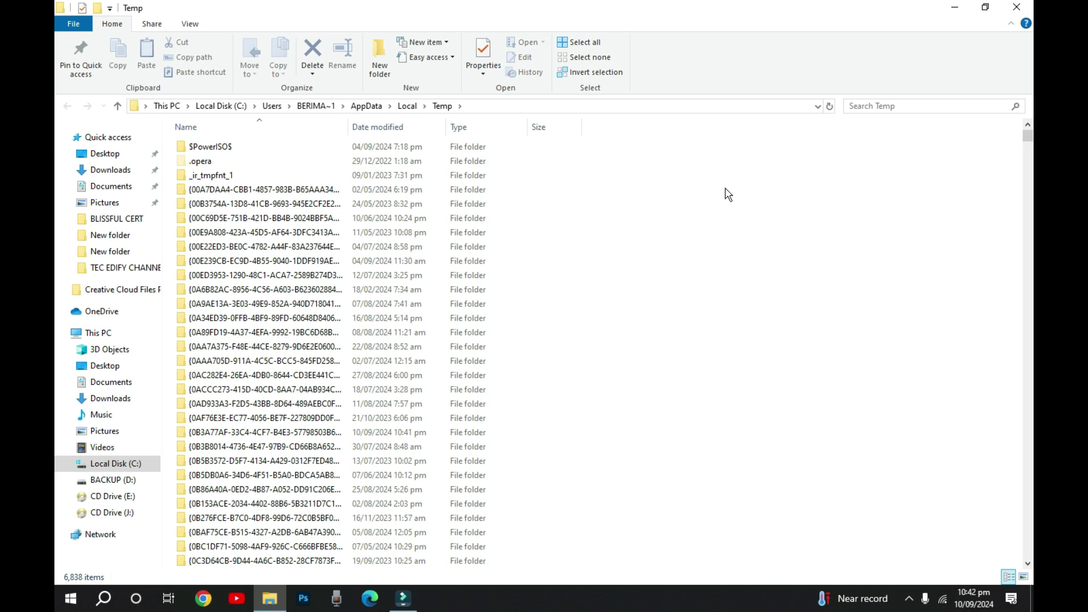
# Restore the Temp window to a smaller size with nothing selected.
pyautogui.hotkey('ctrl', 'a')
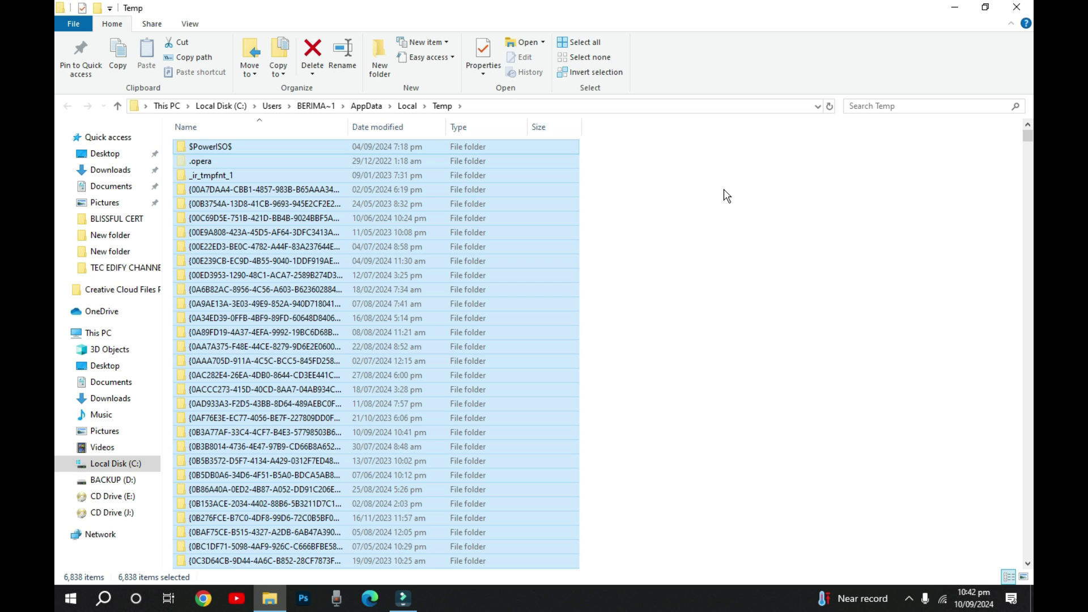
pyautogui.click(725, 196)
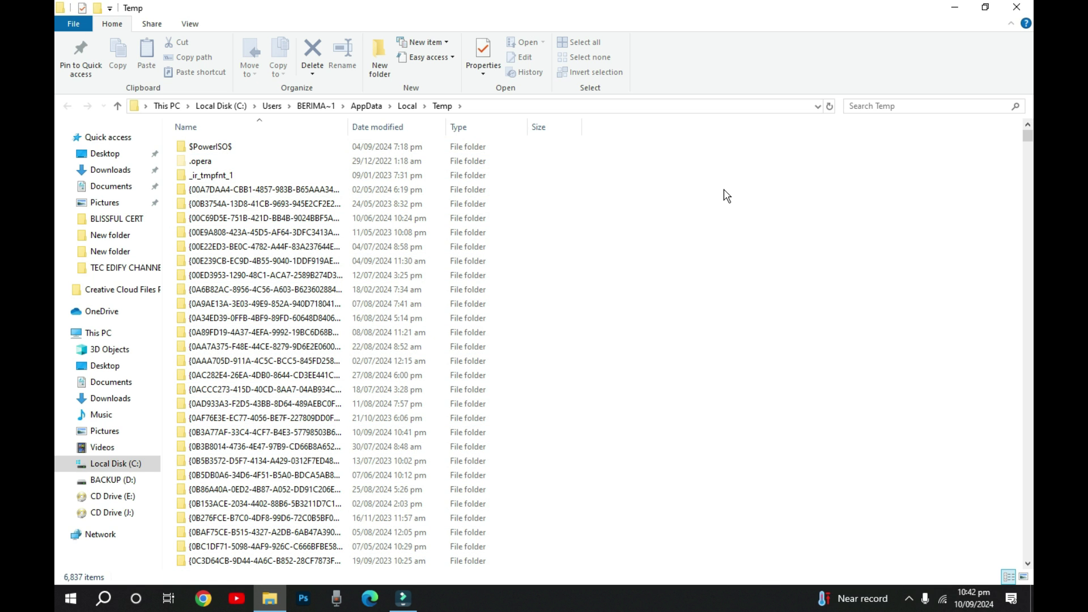
pyautogui.doubleClick(708, 10)
# Open This PC from the desktop and move it beside the Temp window.
pyautogui.doubleClick(80, 199)
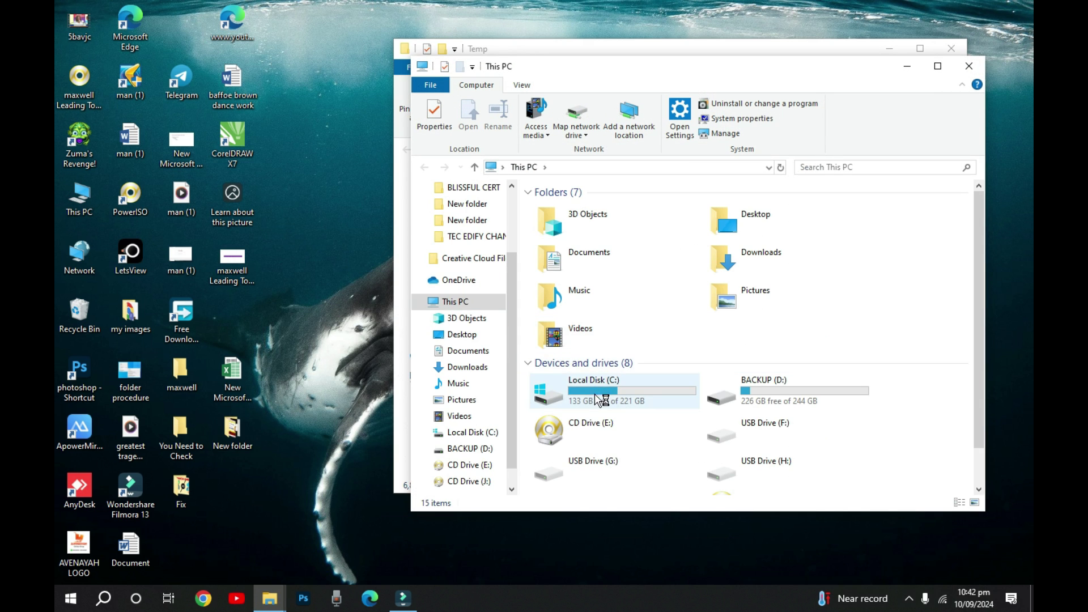
pyautogui.moveTo(709, 88); pyautogui.dragTo(321, 77)
pyautogui.doubleClick(186, 407)
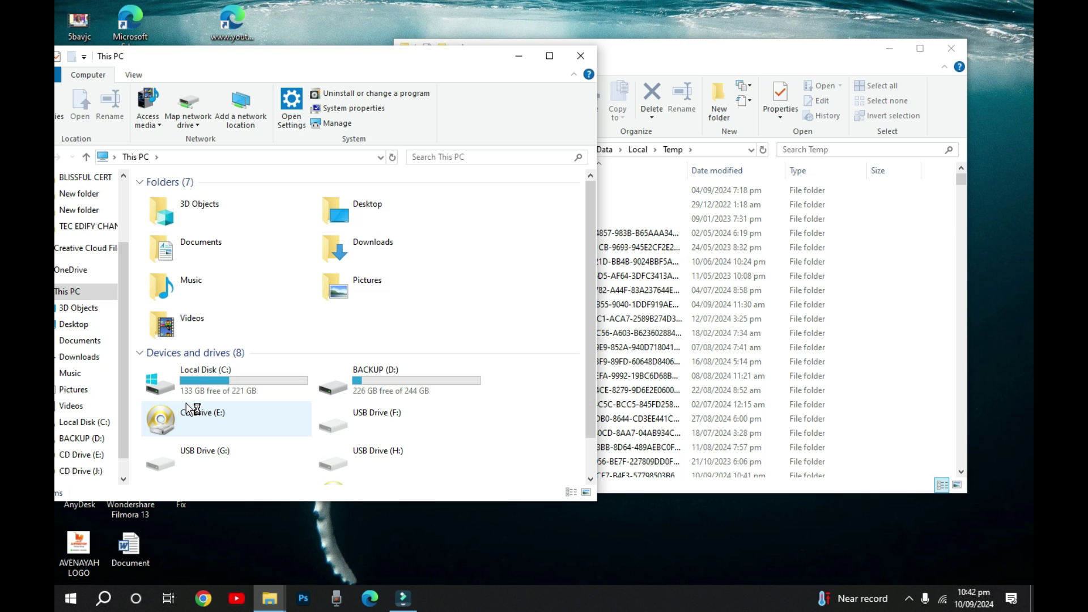
# Select all 6,838 items in the Temp folder.
pyautogui.click(637, 61)
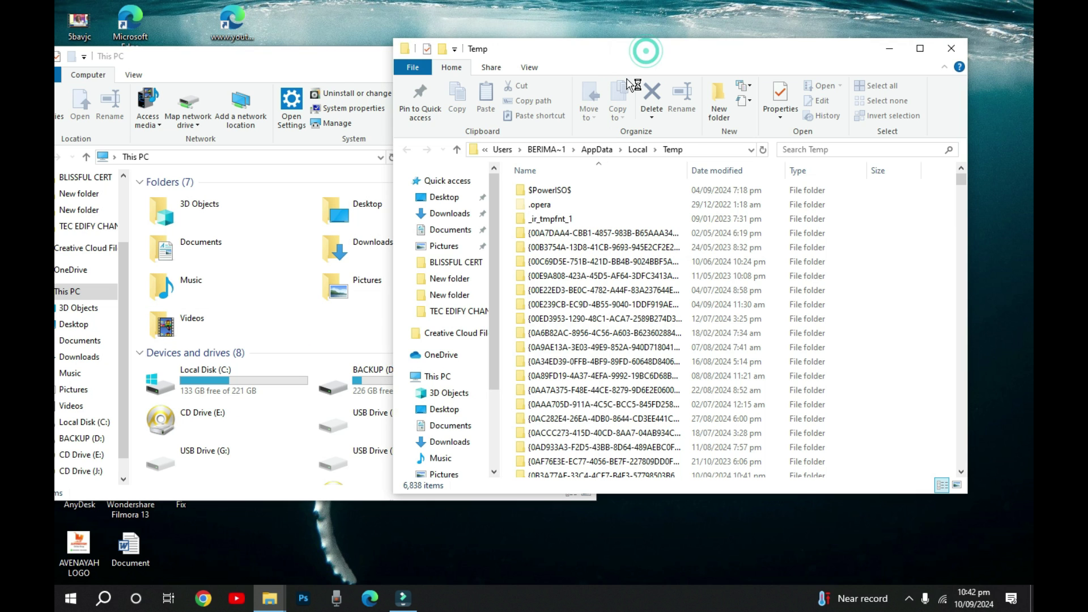
pyautogui.click(909, 291)
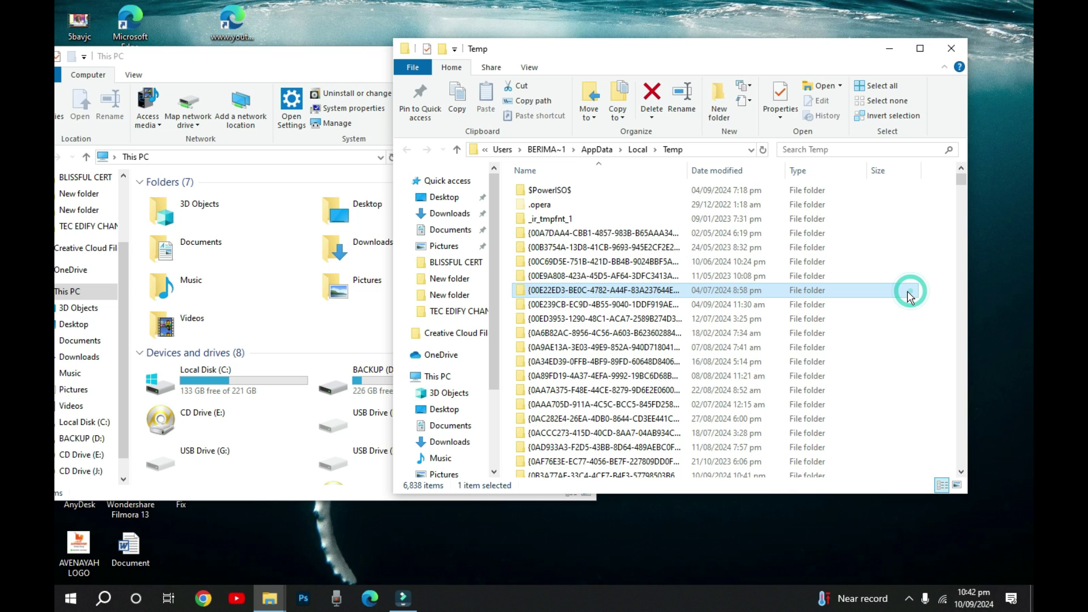
pyautogui.hotkey('ctrl', 'a')
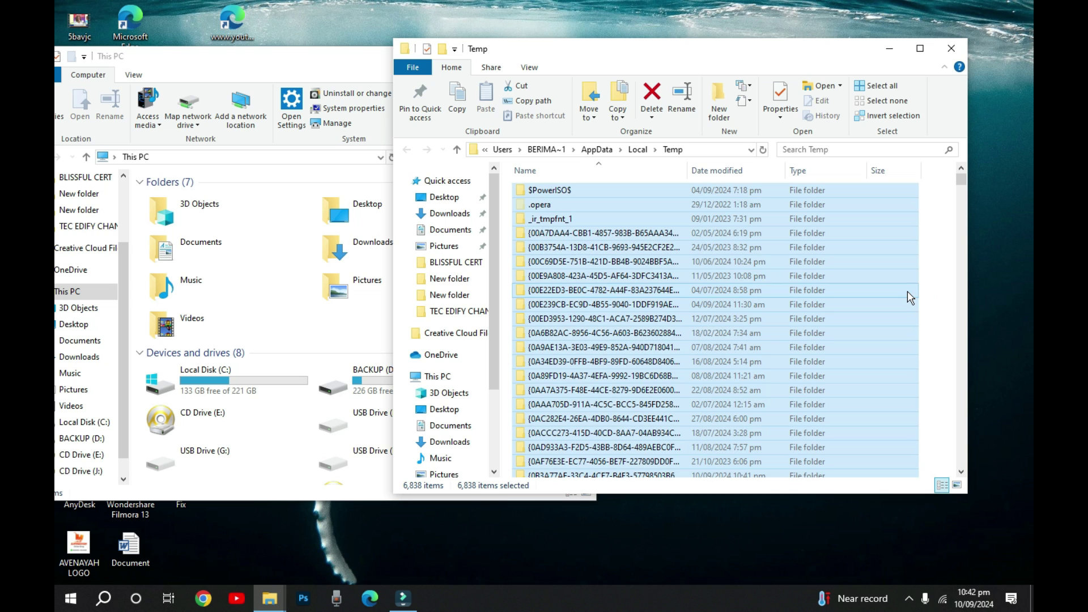
# Permanently delete all Temp items, granting administrator permission for all and skipping the Recycle Bin.
pyautogui.click(652, 101)
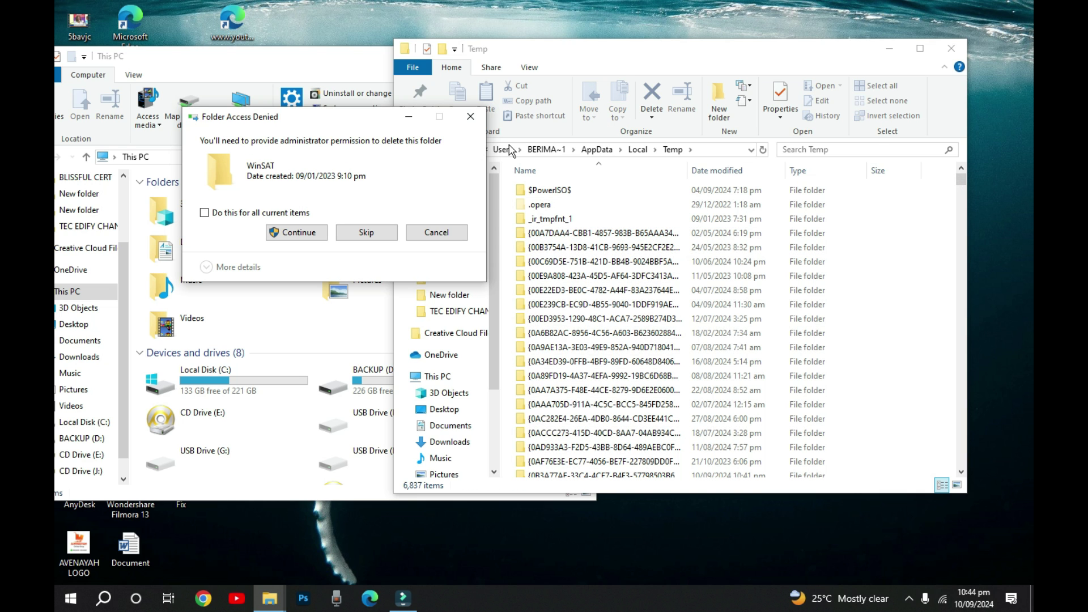
pyautogui.click(282, 214)
pyautogui.click(311, 237)
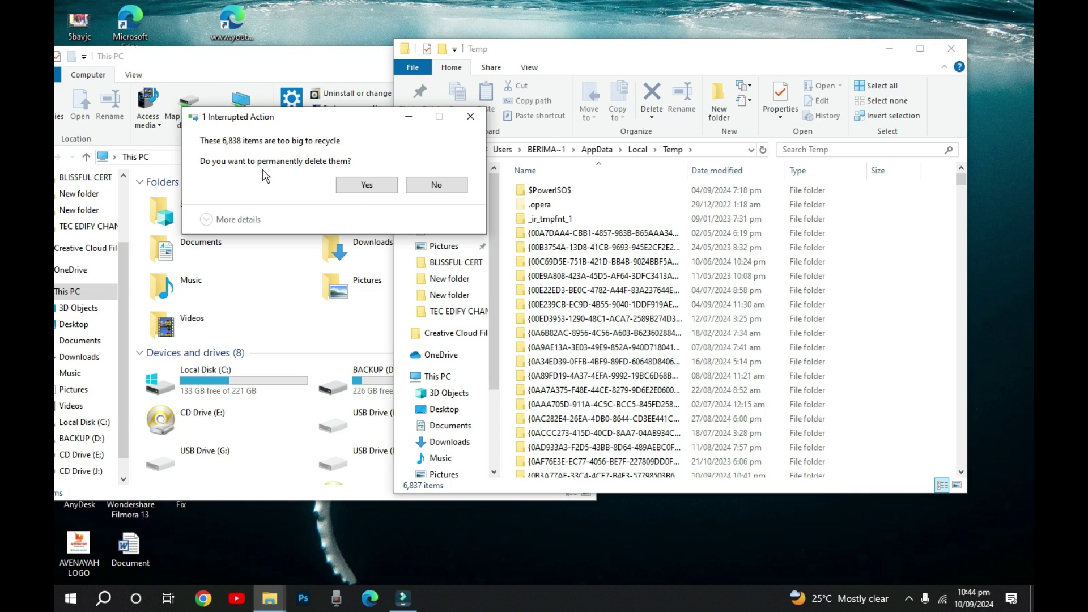
pyautogui.click(361, 187)
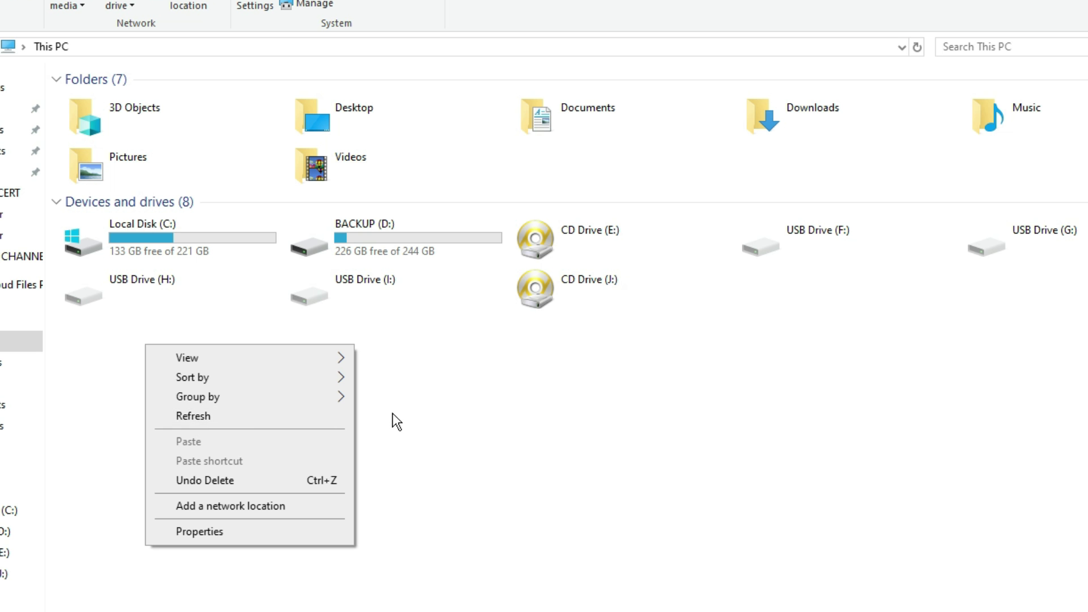
# Refresh This PC so Local Disk (C:) reports 150 GB free of 221 GB.
pyautogui.click(393, 420)
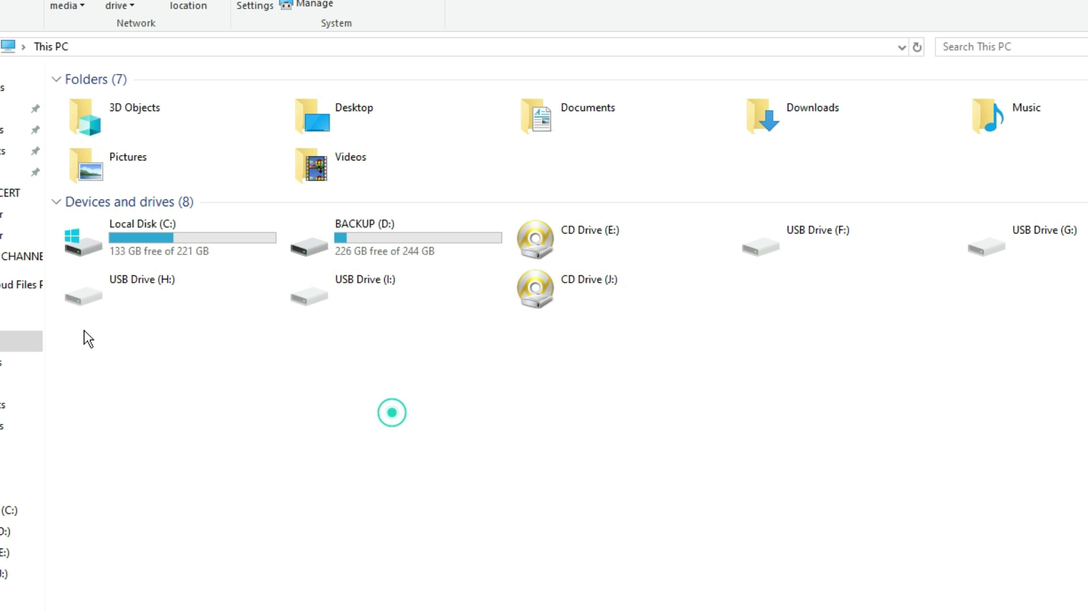
pyautogui.rightClick(150, 341)
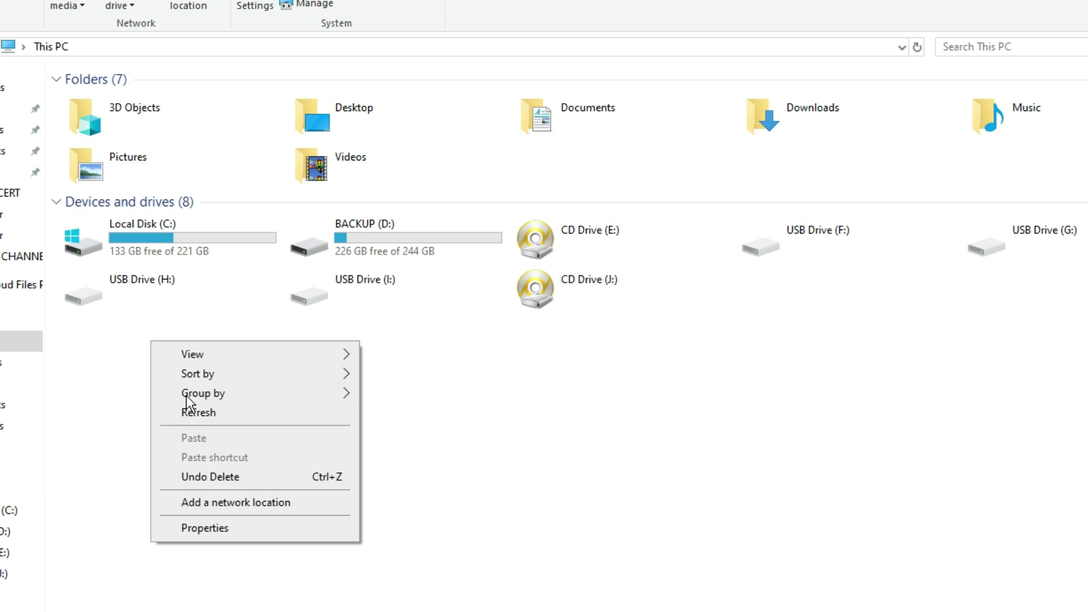
pyautogui.click(191, 411)
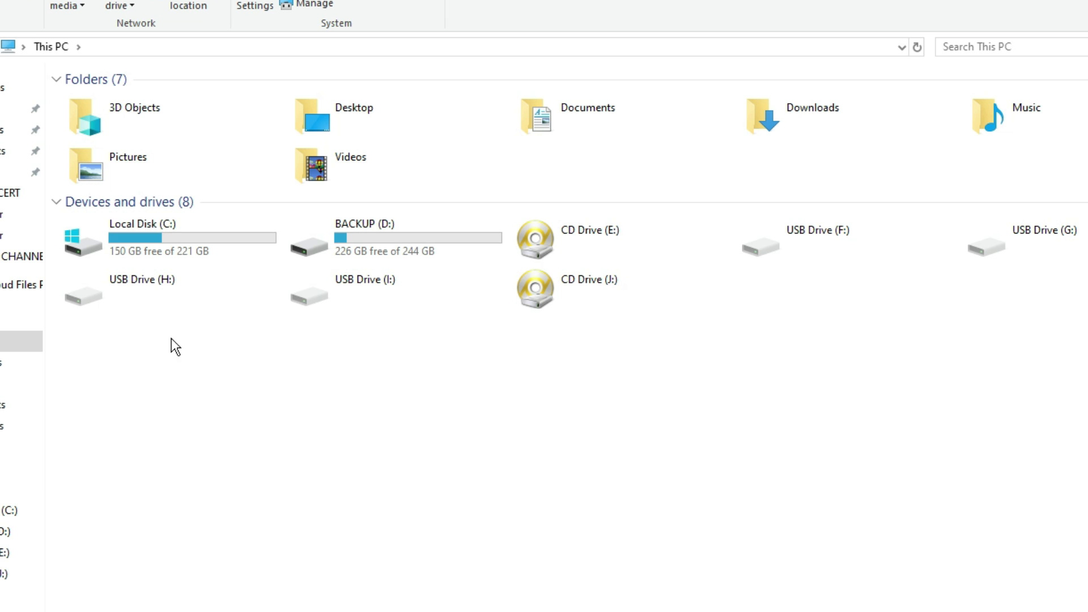
pyautogui.moveTo(117, 253)
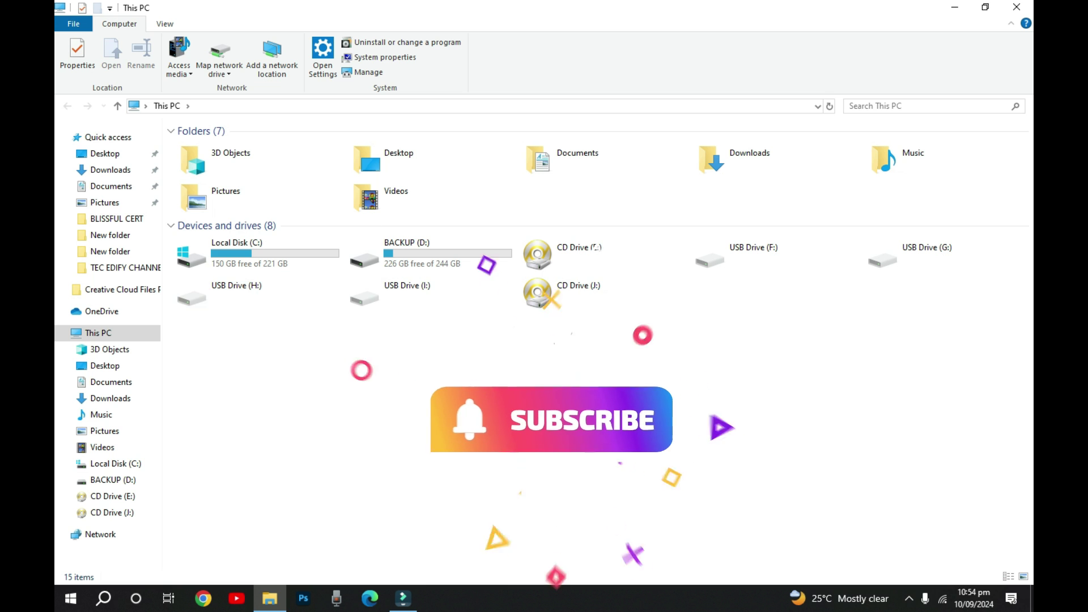
# Hide the This PC window with Win+D to show the desktop.
pyautogui.press('super+d')
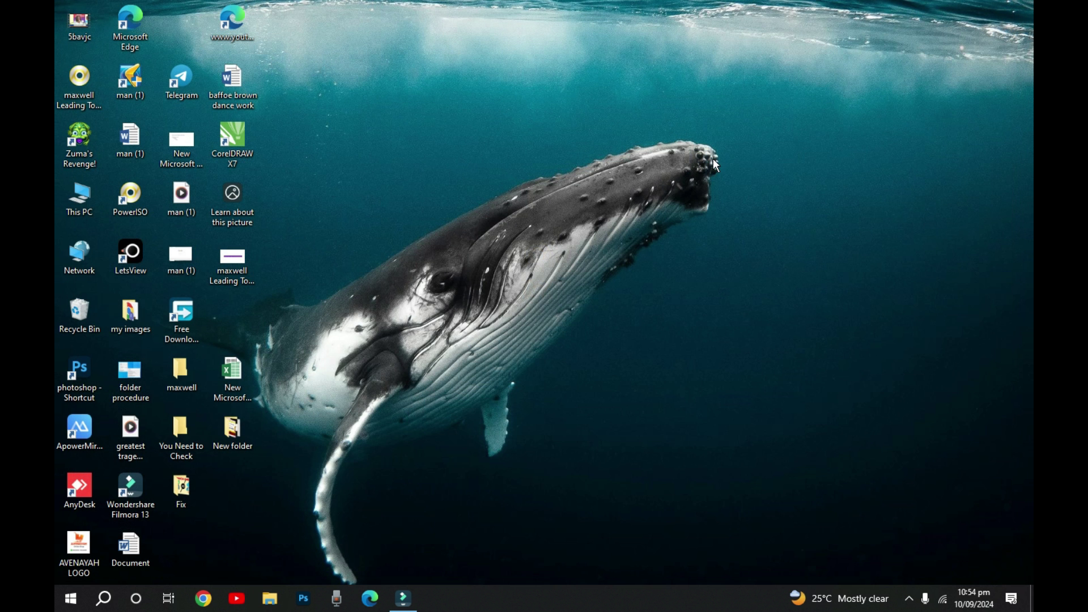